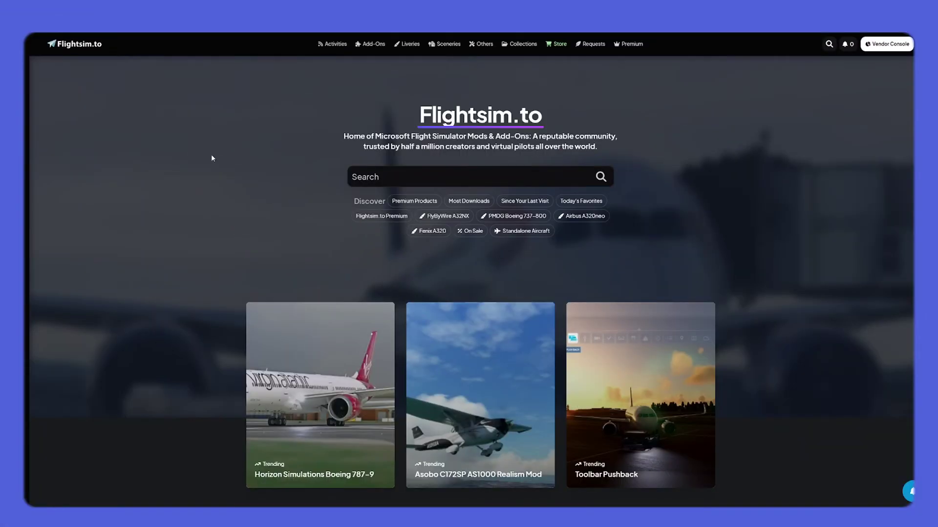
Step: Go to the Fenix Simulations A320 category from the Liveries menu's Popular Categories
{"action": "scroll", "coordinate": [181, 161], "scroll_direction": "down", "scroll_amount": 8}
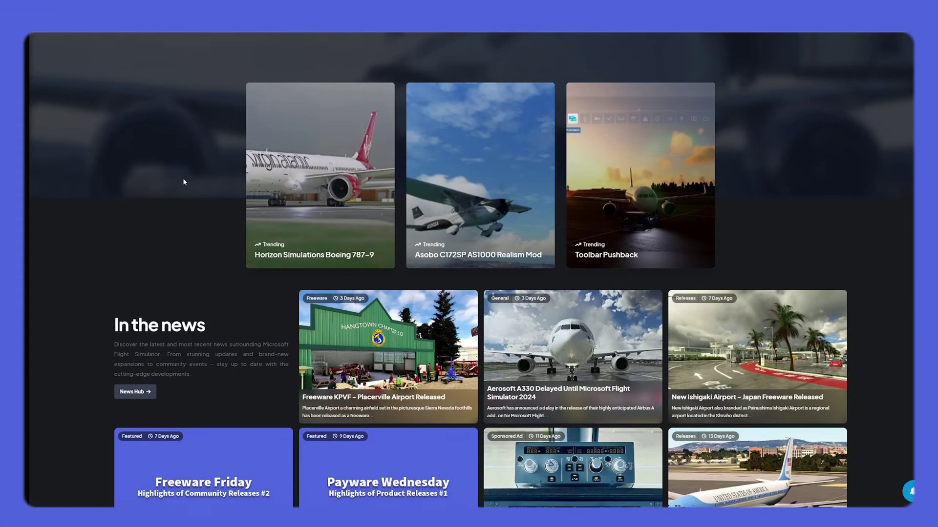
{"action": "scroll", "coordinate": [183, 184], "scroll_direction": "down", "scroll_amount": 15}
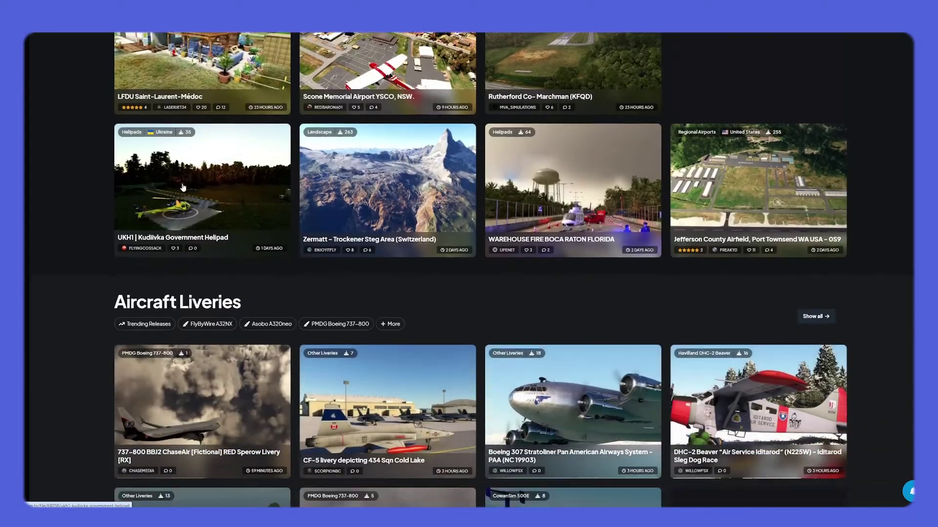
{"action": "scroll", "coordinate": [181, 188], "scroll_direction": "down", "scroll_amount": 8}
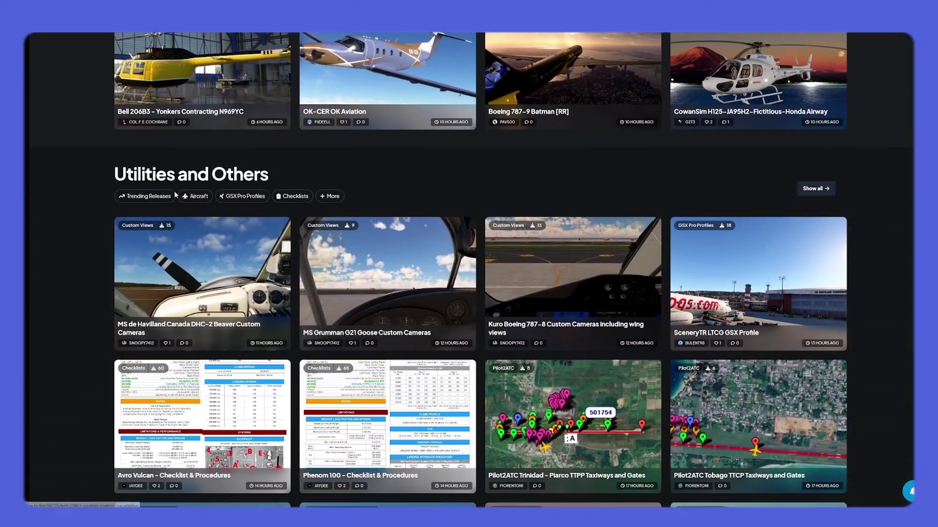
{"action": "scroll", "coordinate": [176, 205], "scroll_direction": "up", "scroll_amount": 20}
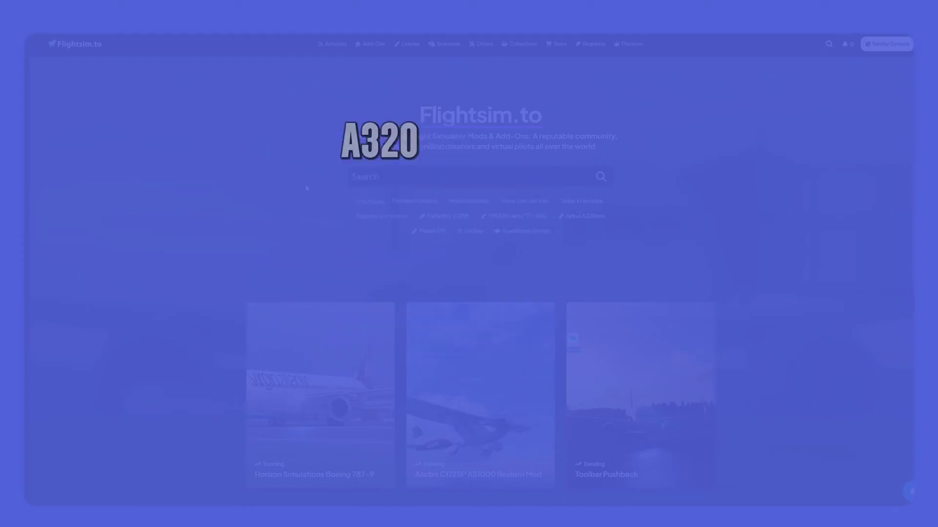
{"action": "scroll", "coordinate": [306, 183], "scroll_direction": "down", "scroll_amount": 1}
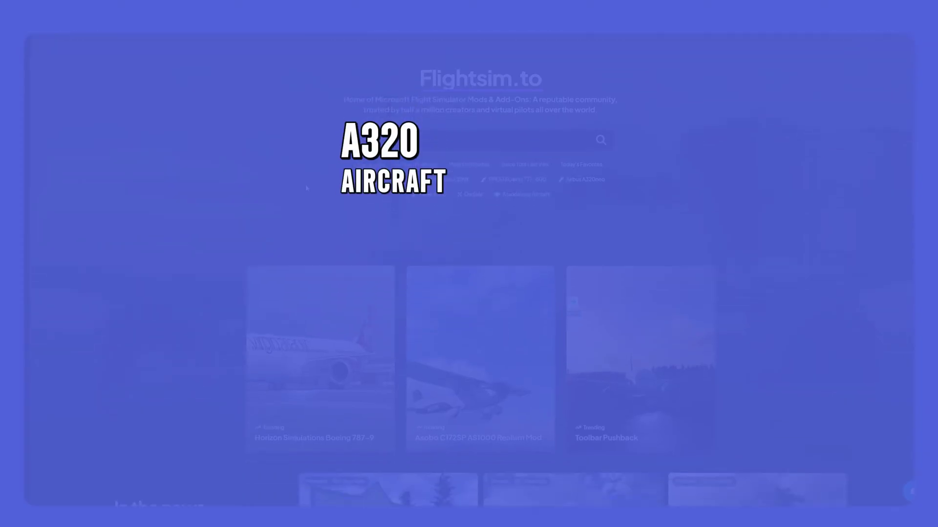
{"action": "scroll", "coordinate": [306, 188], "scroll_direction": "down", "scroll_amount": 1}
{"action": "scroll", "coordinate": [306, 188], "scroll_direction": "up", "scroll_amount": 2}
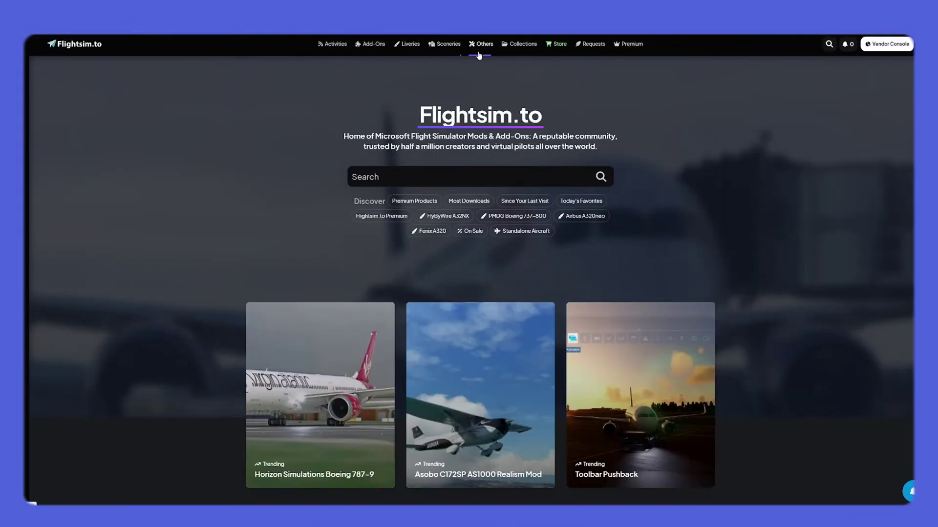
{"action": "left_click", "coordinate": [410, 46]}
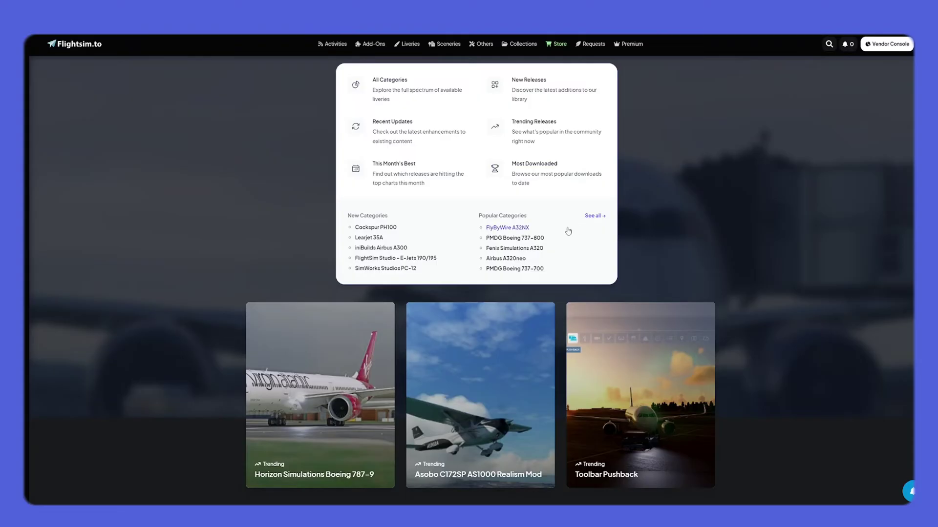
{"action": "left_click", "coordinate": [539, 248]}
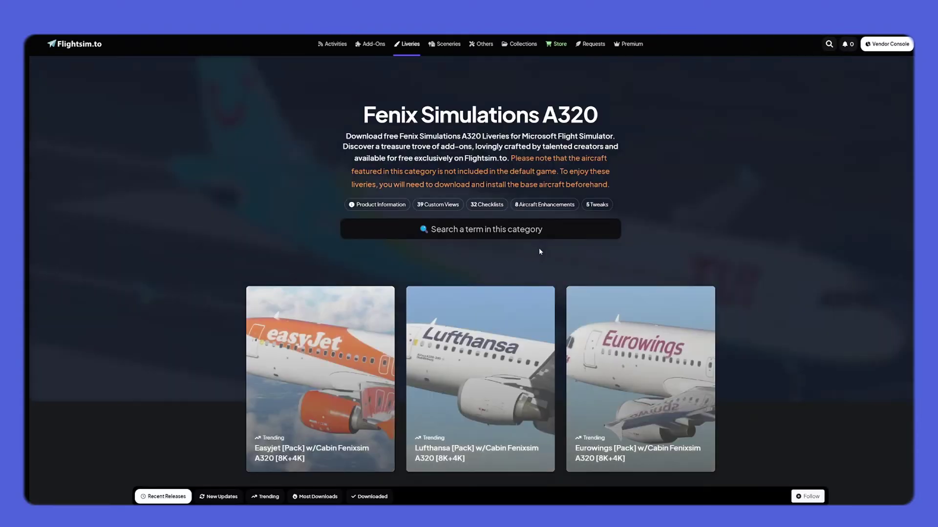
Step: Browse the Fenix A320 category's trending packs and recent releases
{"action": "scroll", "coordinate": [210, 161], "scroll_direction": "down", "scroll_amount": 12}
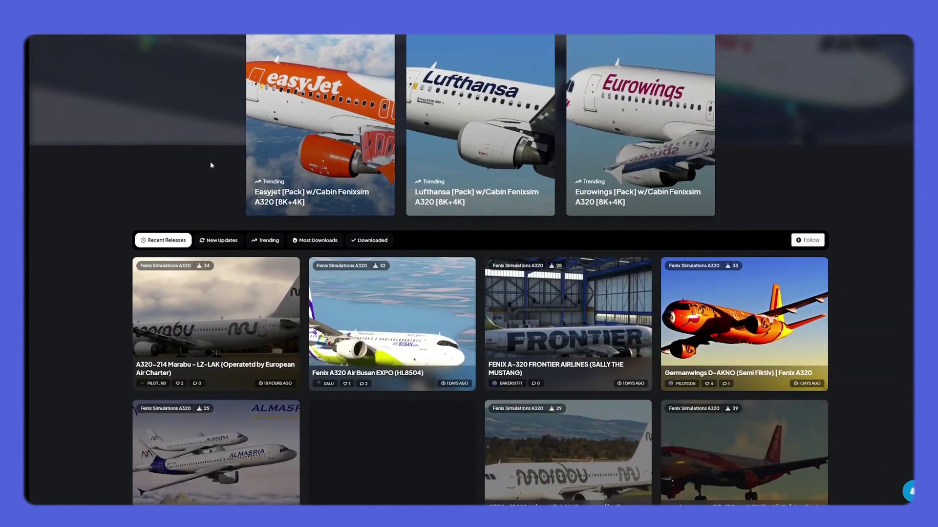
{"action": "scroll", "coordinate": [200, 168], "scroll_direction": "down", "scroll_amount": 5}
{"action": "scroll", "coordinate": [201, 186], "scroll_direction": "up", "scroll_amount": 5}
{"action": "scroll", "coordinate": [201, 195], "scroll_direction": "up", "scroll_amount": 12}
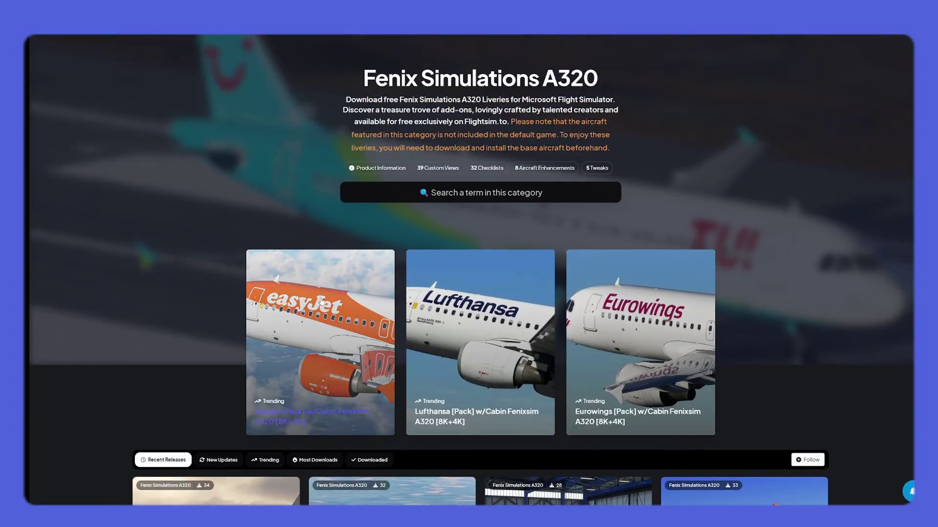
{"action": "scroll", "coordinate": [199, 262], "scroll_direction": "down", "scroll_amount": 3}
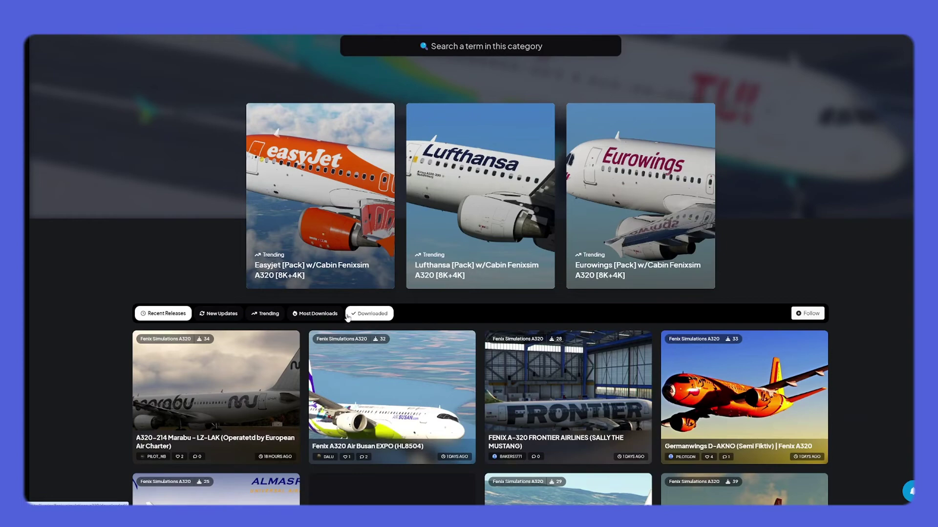
{"action": "scroll", "coordinate": [212, 290], "scroll_direction": "up", "scroll_amount": 1}
{"action": "scroll", "coordinate": [212, 290], "scroll_direction": "up", "scroll_amount": 3}
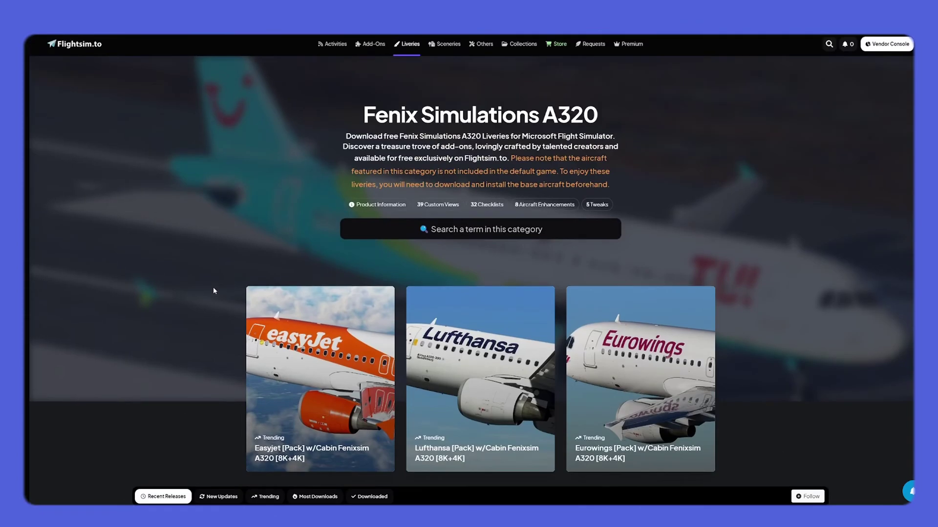
Step: Search the Fenix A320 liveries category for 'United' and review the matching liveries
{"action": "left_click", "coordinate": [503, 237]}
{"action": "type", "text": "United"}
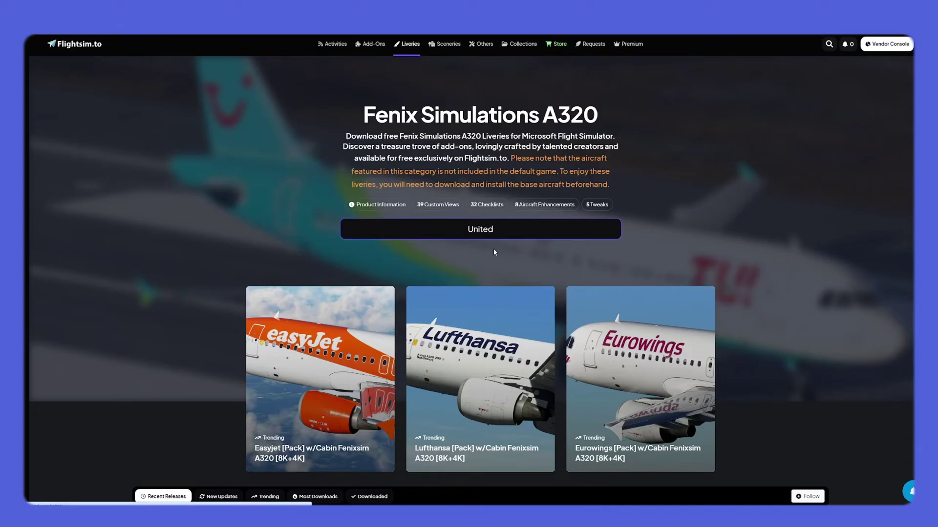
{"action": "scroll", "coordinate": [502, 249], "scroll_direction": "down", "scroll_amount": 3}
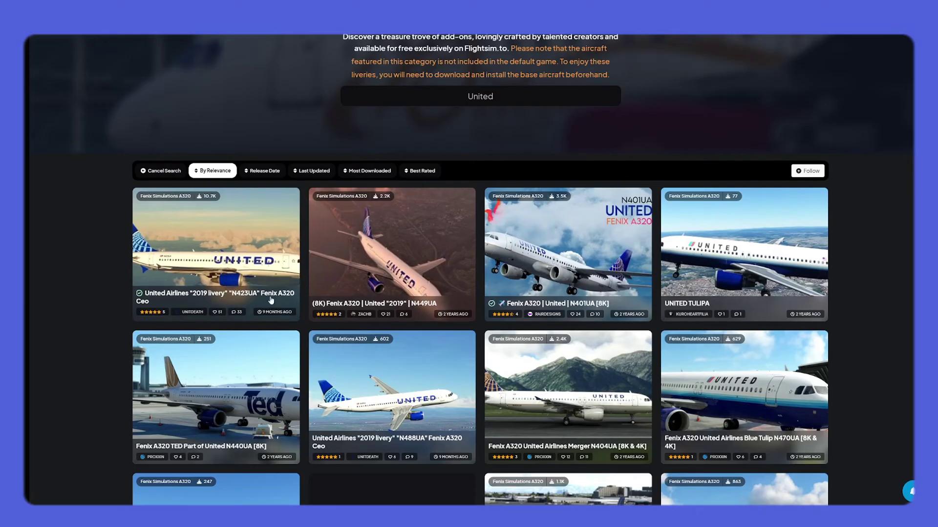
Step: Download the (8K) Fenix A320 United "2019" N449UA livery and close the Download started dialog
{"action": "left_click", "coordinate": [366, 287]}
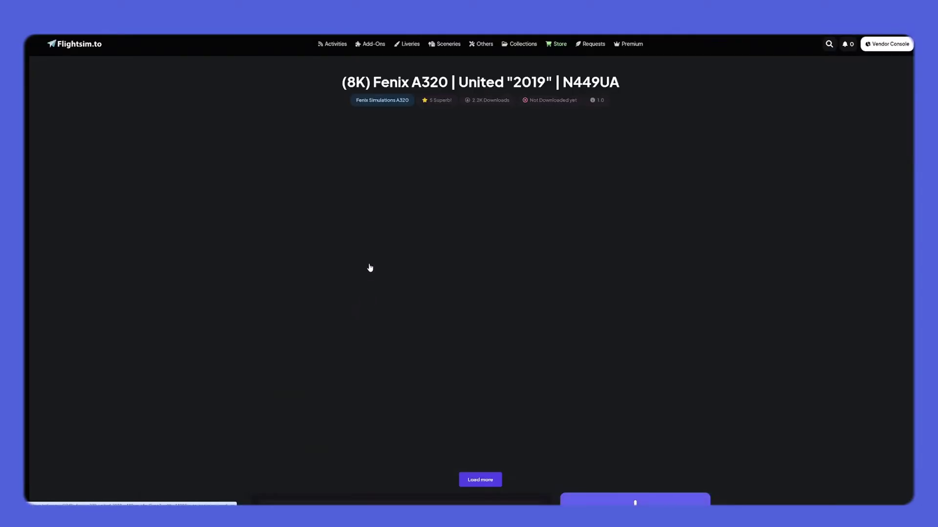
{"action": "scroll", "coordinate": [398, 223], "scroll_direction": "down", "scroll_amount": 5}
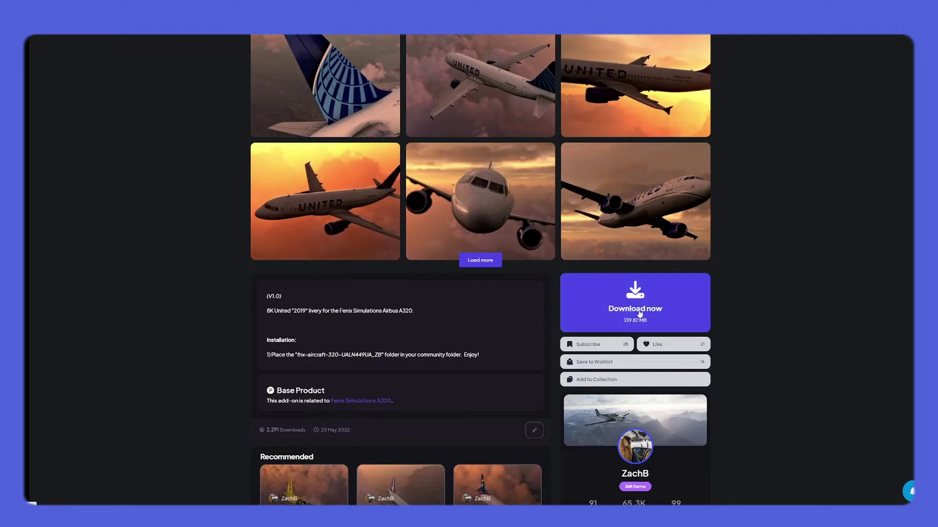
{"action": "left_click", "coordinate": [620, 306]}
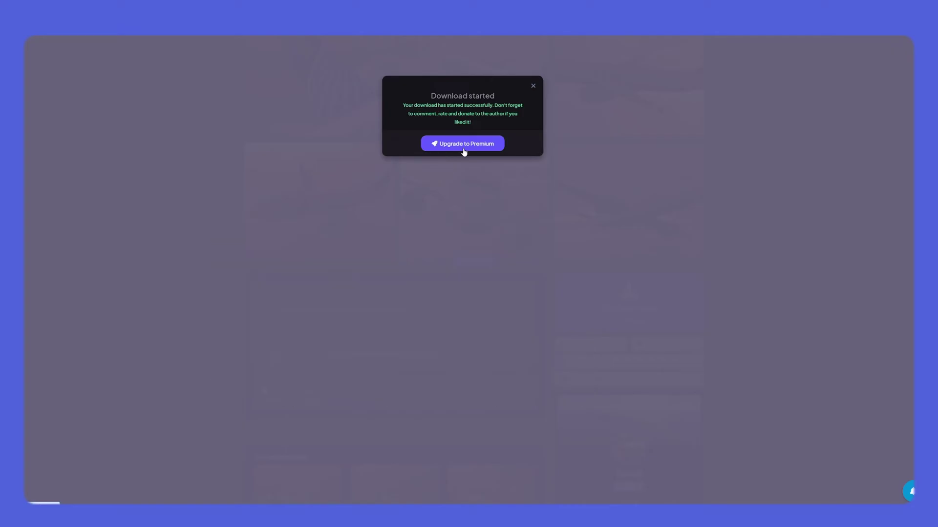
{"action": "left_click", "coordinate": [533, 86]}
Step: Scroll back to the top of the United "2019" livery page
{"action": "scroll", "coordinate": [531, 207], "scroll_direction": "down", "scroll_amount": 5}
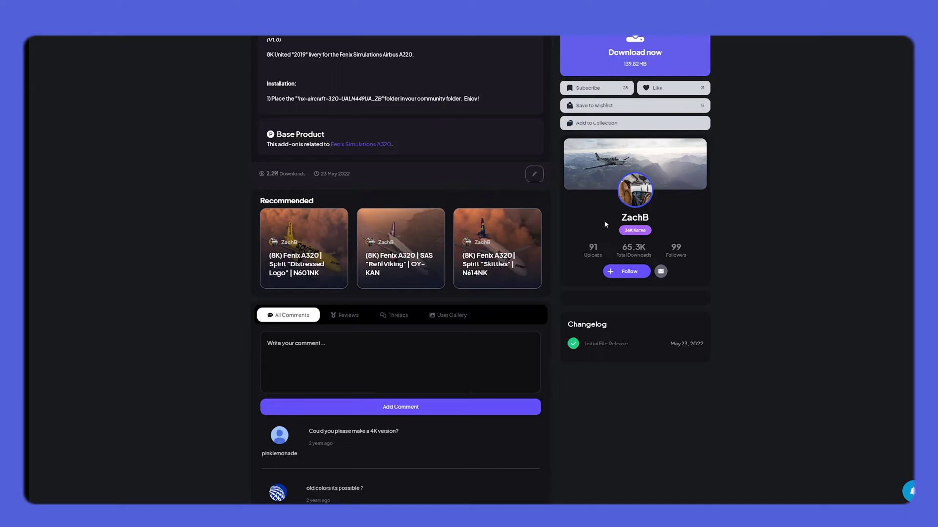
{"action": "scroll", "coordinate": [608, 226], "scroll_direction": "up", "scroll_amount": 6}
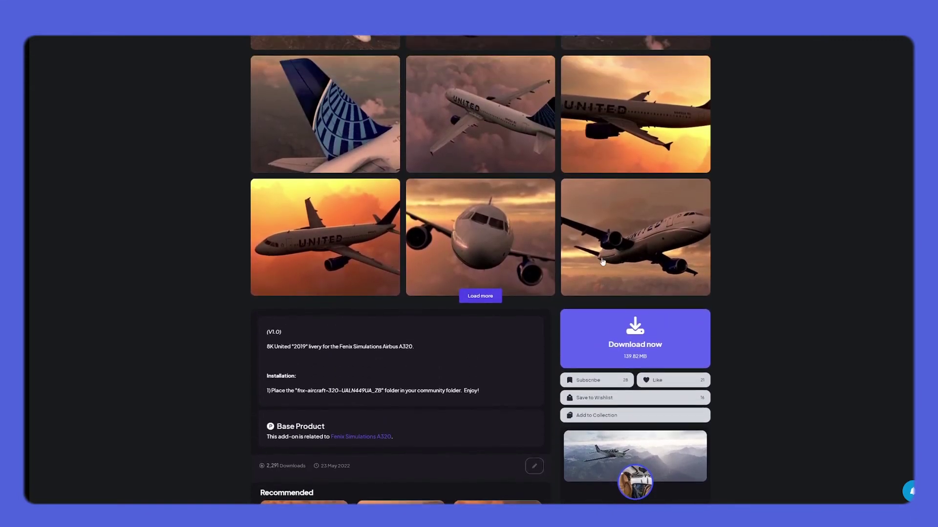
{"action": "scroll", "coordinate": [600, 264], "scroll_direction": "up", "scroll_amount": 3}
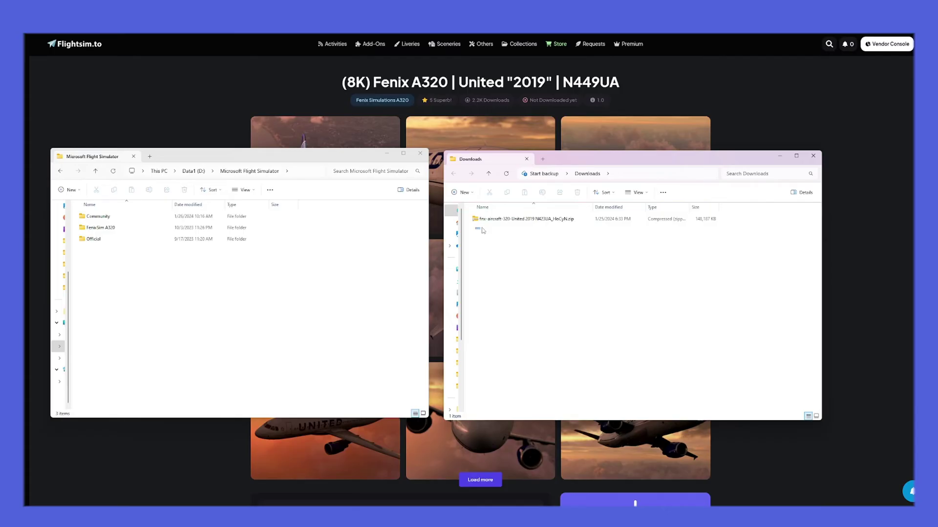
Step: Select the livery zip in Downloads, deselect it, and nudge the Downloads window aside
{"action": "left_click", "coordinate": [528, 219]}
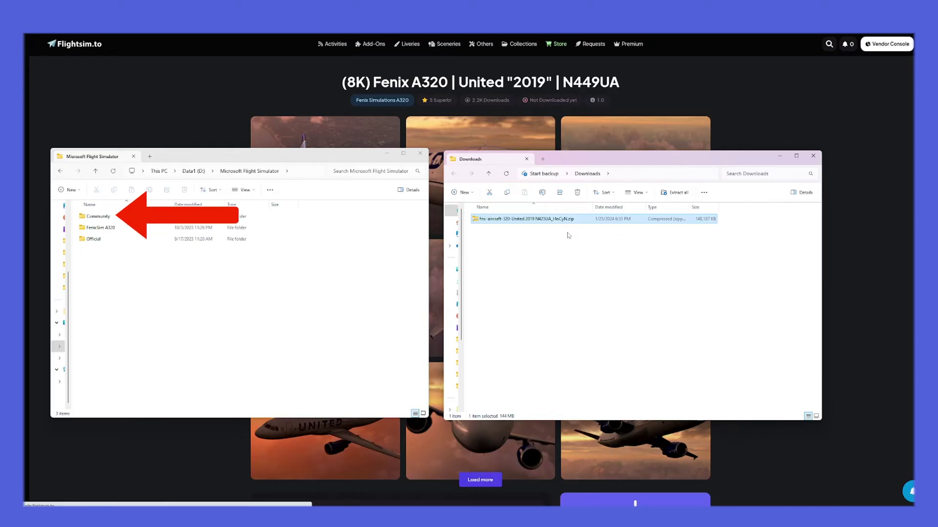
{"action": "left_click", "coordinate": [568, 236]}
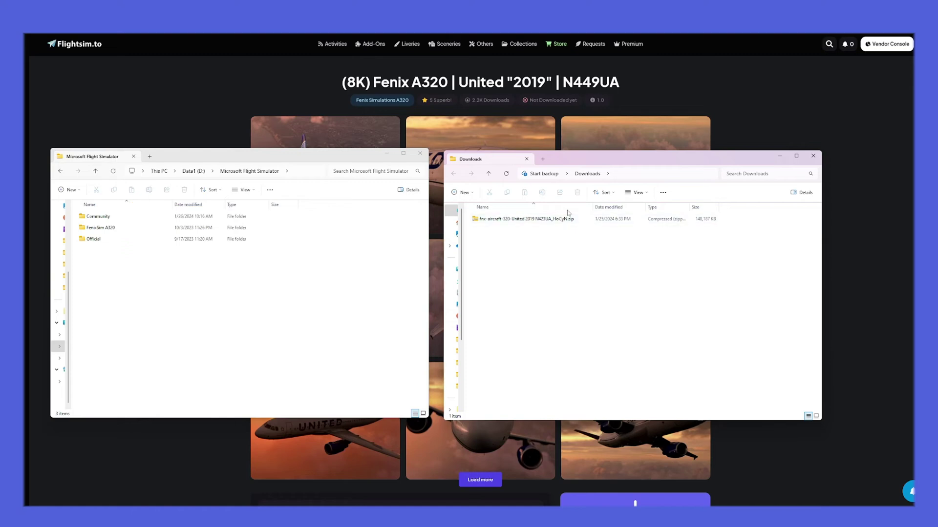
{"action": "left_click_drag", "start_coordinate": [565, 164], "coordinate": [555, 162]}
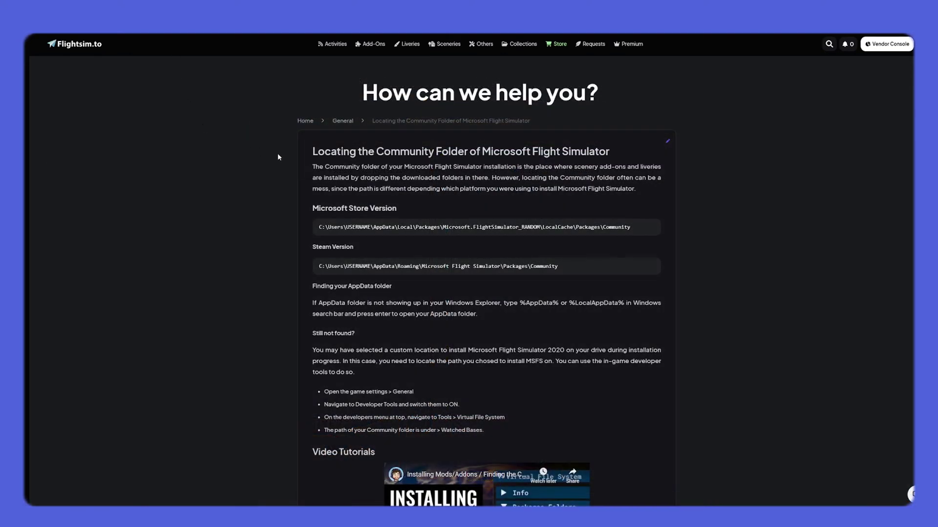
{"action": "scroll", "coordinate": [419, 182], "scroll_direction": "down", "scroll_amount": 1}
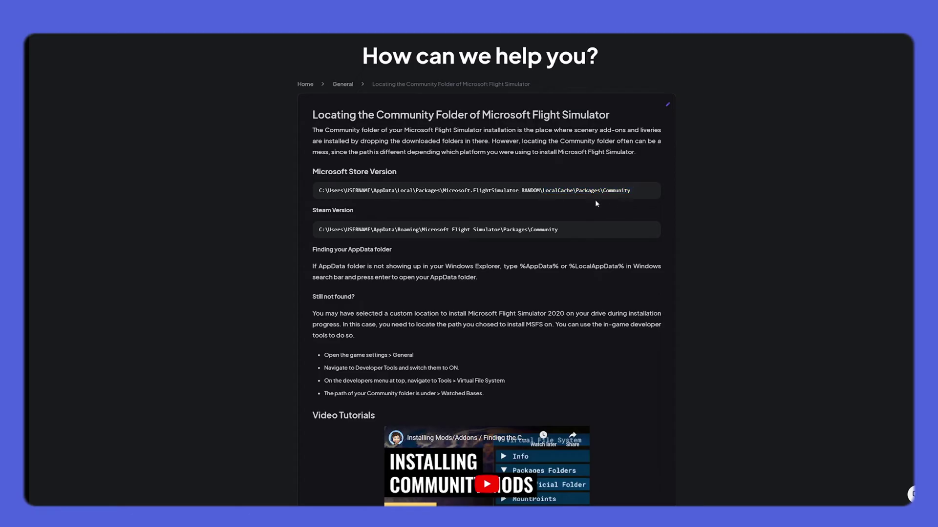
{"action": "left_click_drag", "start_coordinate": [418, 173], "coordinate": [299, 172]}
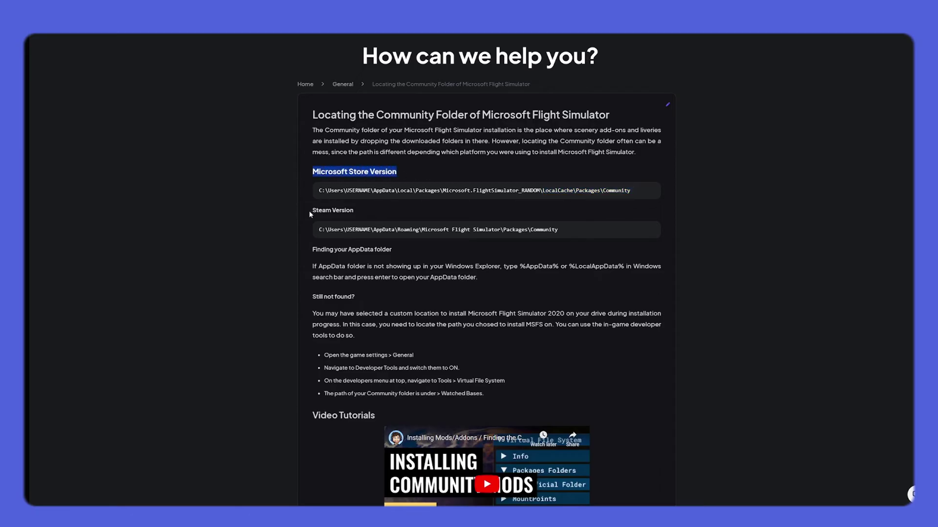
{"action": "left_click_drag", "start_coordinate": [309, 214], "coordinate": [378, 215]}
{"action": "left_click_drag", "start_coordinate": [313, 249], "coordinate": [390, 248]}
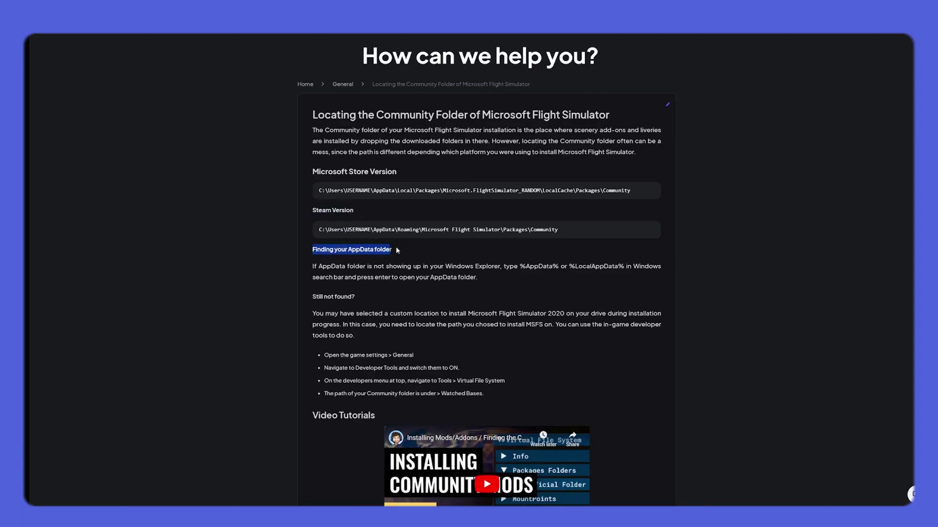
{"action": "left_click_drag", "start_coordinate": [365, 297], "coordinate": [307, 298]}
{"action": "scroll", "coordinate": [347, 345], "scroll_direction": "down", "scroll_amount": 2}
{"action": "scroll", "coordinate": [347, 345], "scroll_direction": "up", "scroll_amount": 3}
{"action": "left_click", "coordinate": [430, 241]}
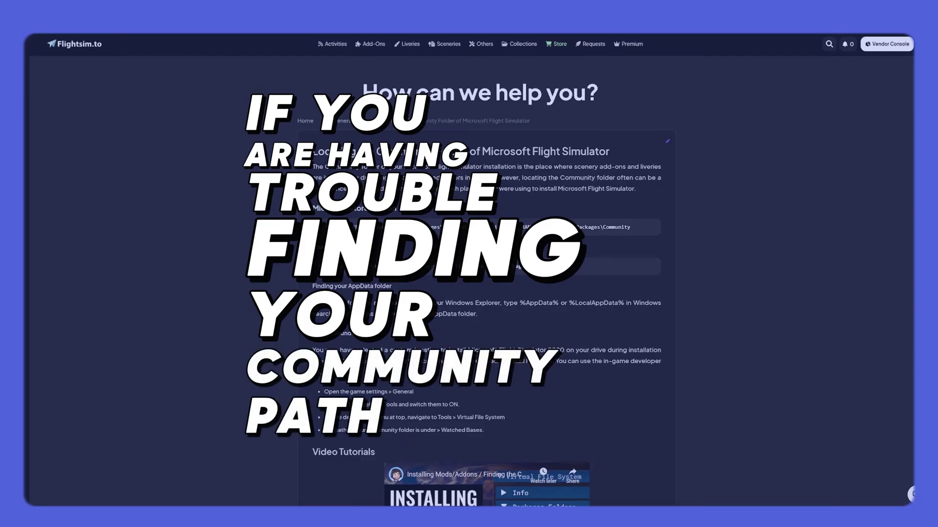
{"action": "mouse_move", "coordinate": [469, 507]}
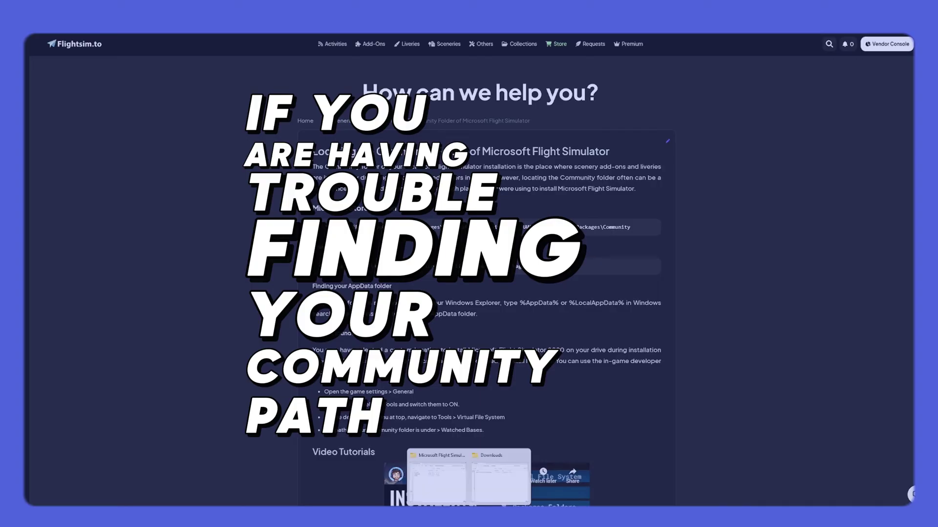
Step: Restore both Explorer windows and copy the United 2019 livery folder from the zip into Community
{"action": "left_click", "coordinate": [449, 497]}
{"action": "left_click", "coordinate": [498, 481]}
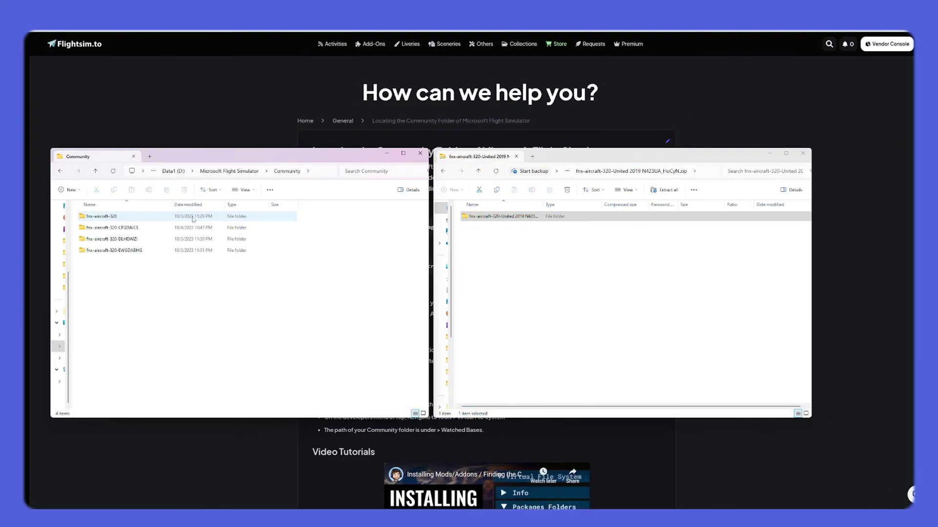
{"action": "left_click", "coordinate": [467, 217]}
{"action": "left_click_drag", "start_coordinate": [466, 221], "coordinate": [477, 227]}
{"action": "left_click_drag", "start_coordinate": [307, 250], "coordinate": [187, 291]}
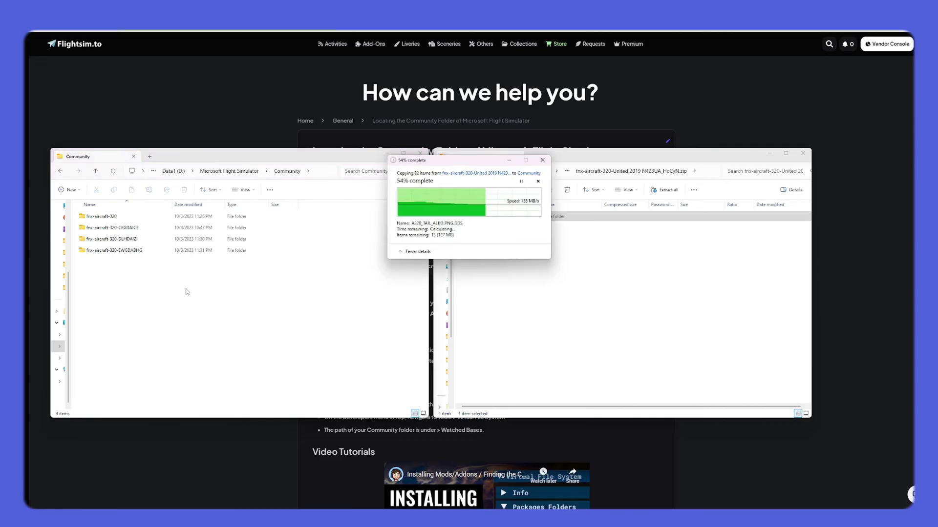
Step: Return from the zip to Downloads, then close the Downloads and Community windows
{"action": "right_click", "coordinate": [470, 216]}
{"action": "left_click", "coordinate": [546, 221]}
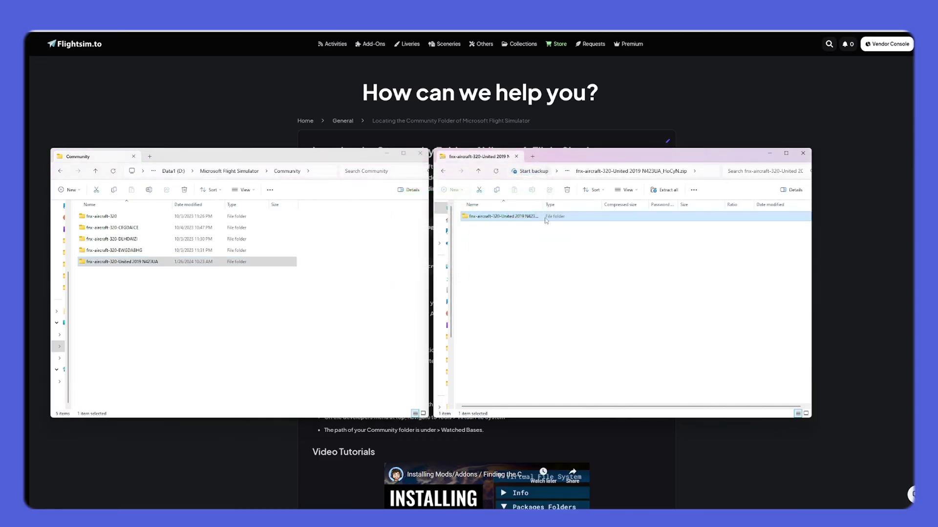
{"action": "left_click", "coordinate": [443, 171]}
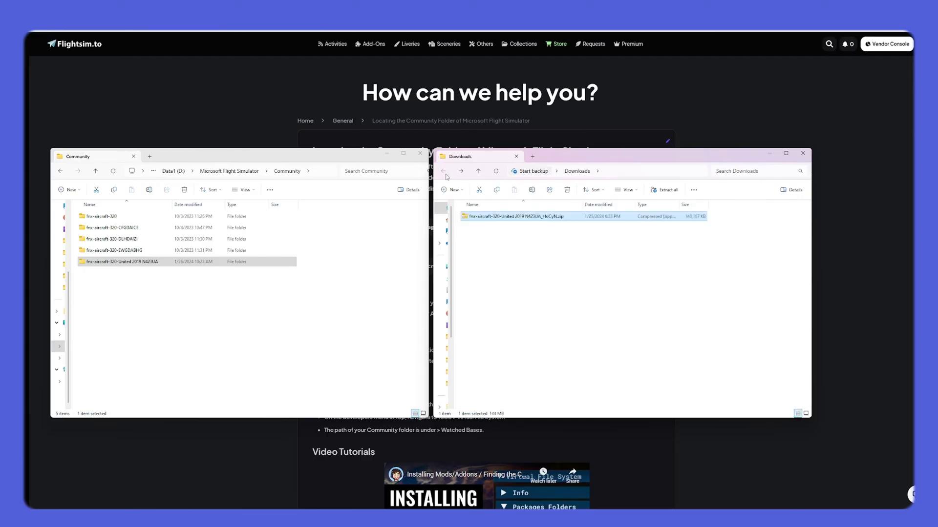
{"action": "right_click", "coordinate": [477, 218]}
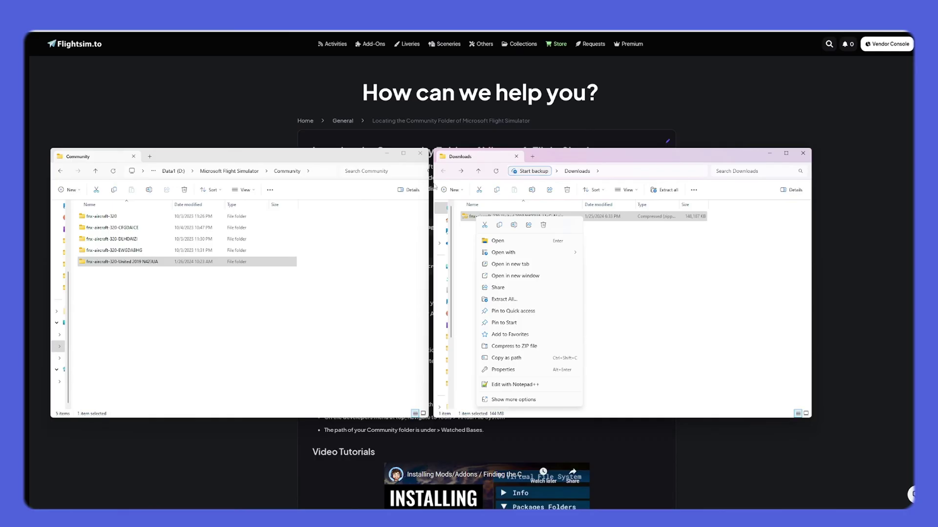
{"action": "key", "text": "Escape"}
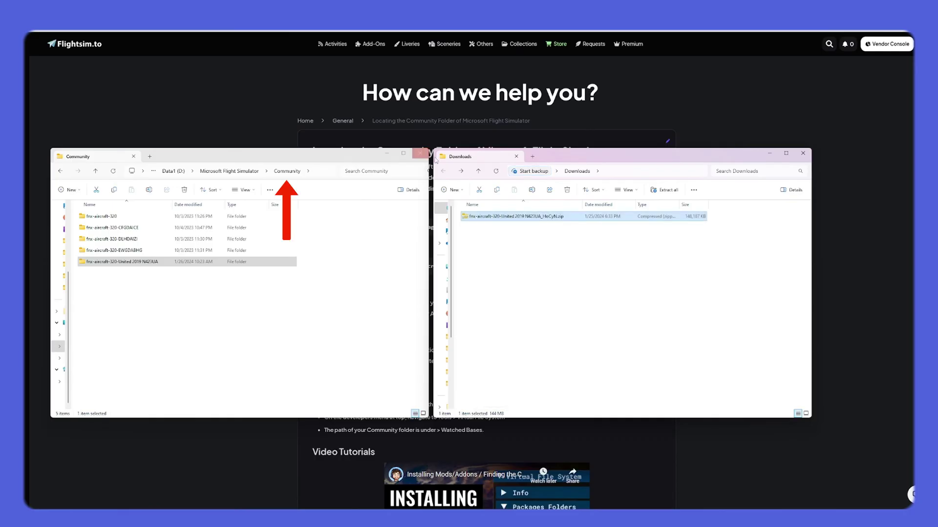
{"action": "left_click", "coordinate": [803, 153]}
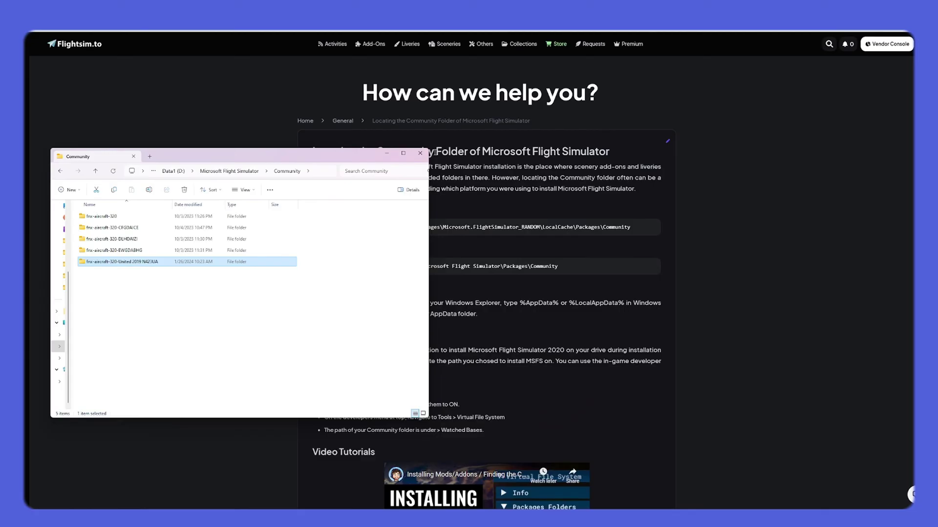
{"action": "left_click", "coordinate": [420, 153]}
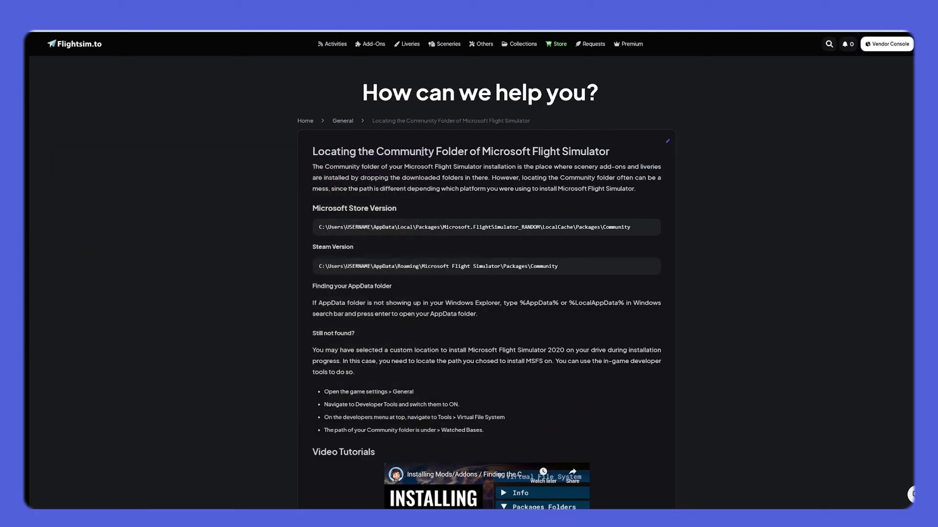